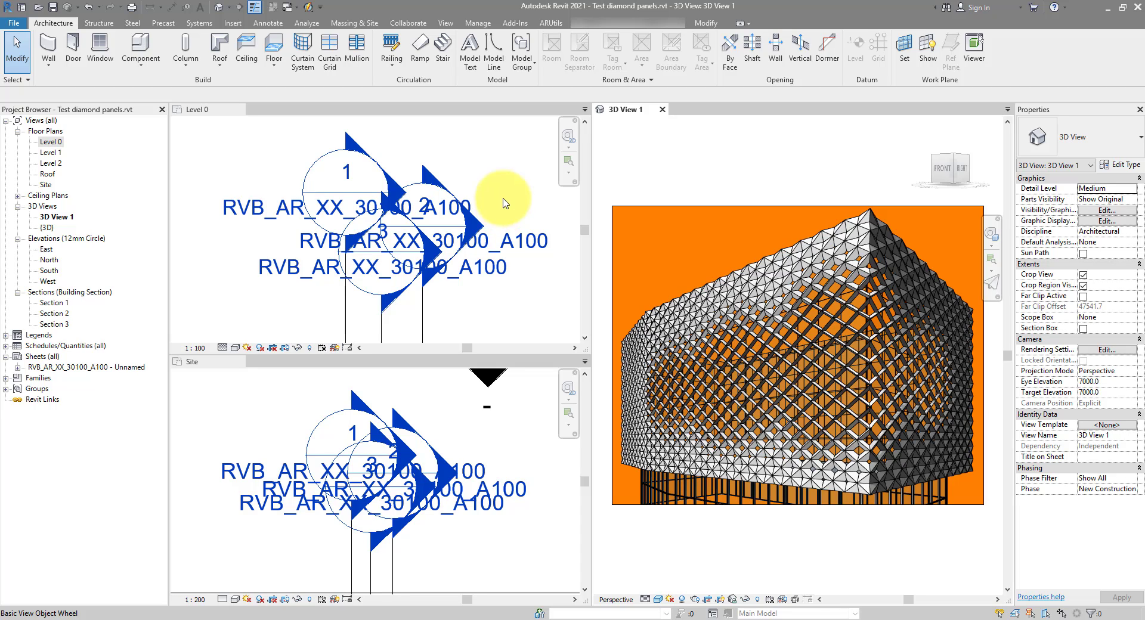
Zoom the Level 0 plan to its three section heads and set its scale to 1:25.
left_click(501, 145)
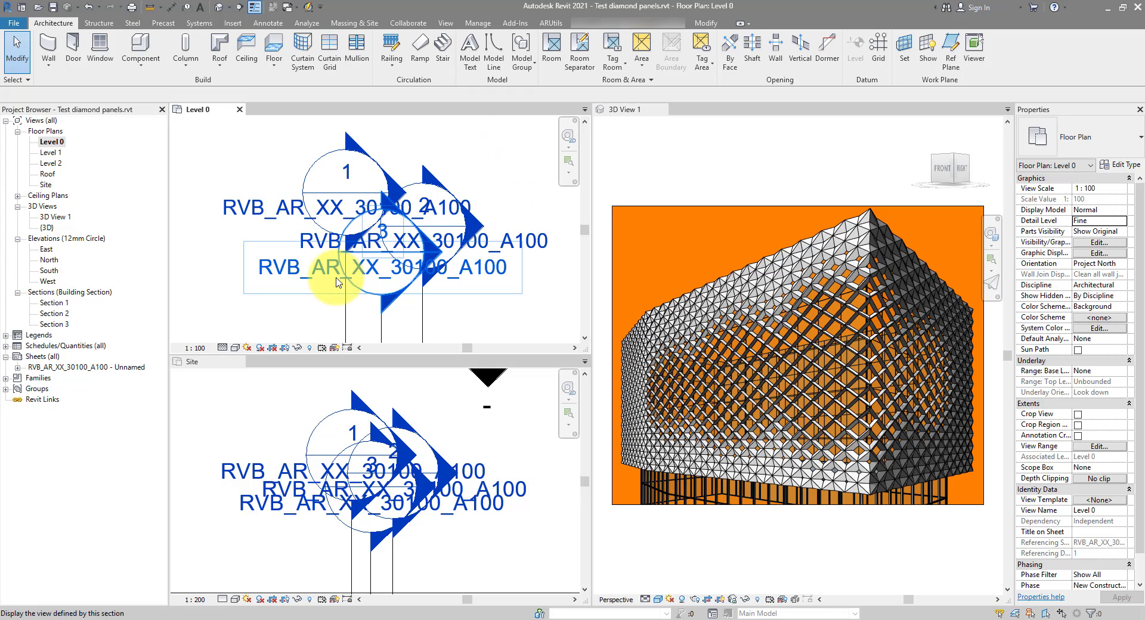
scroll(343, 279, "down", 5)
scroll(393, 203, "down", 3)
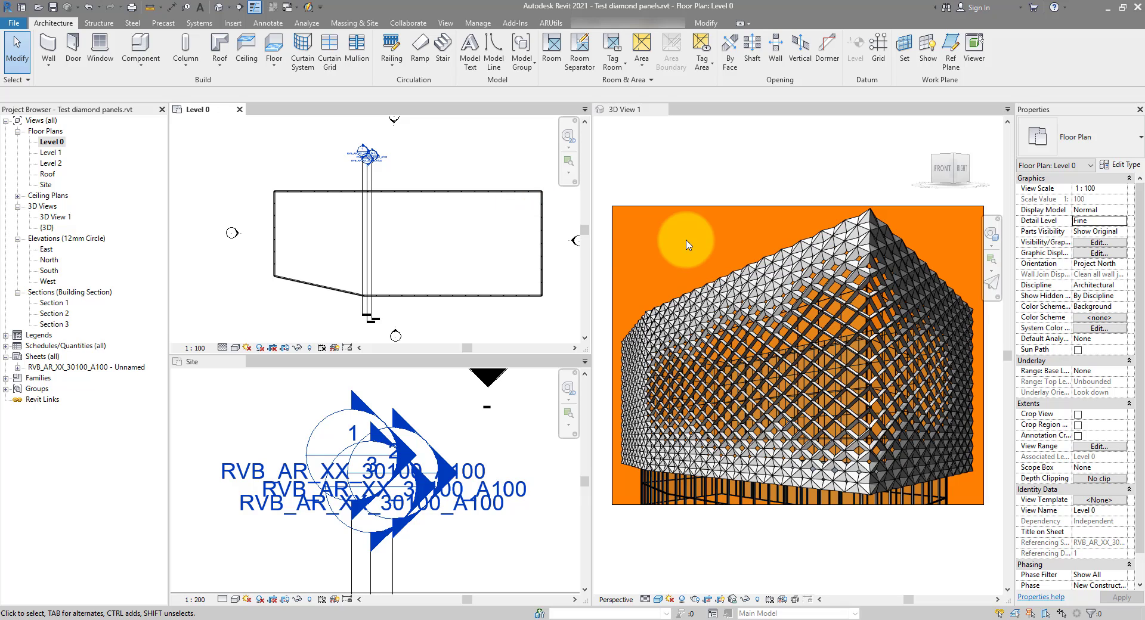
scroll(364, 149, "up", 6)
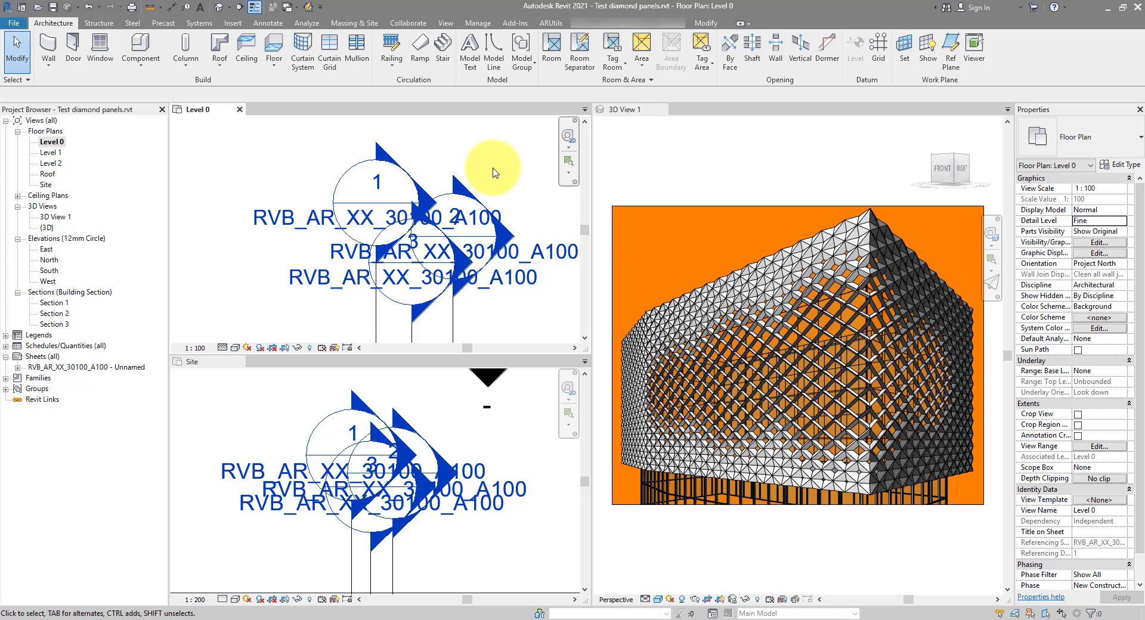
left_click(198, 347)
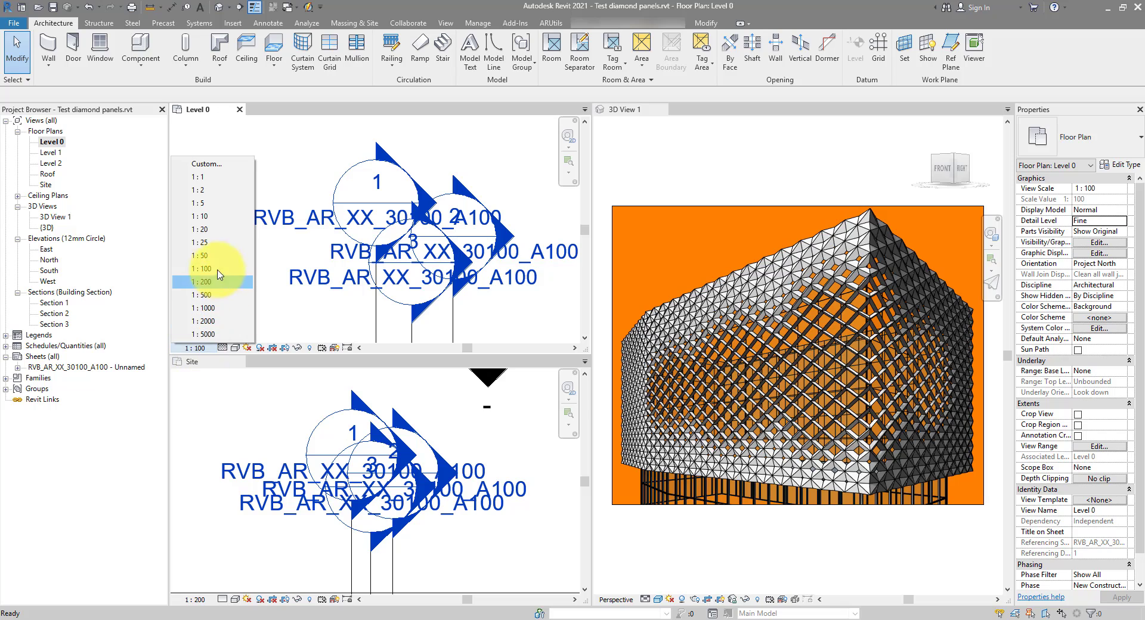
left_click(213, 243)
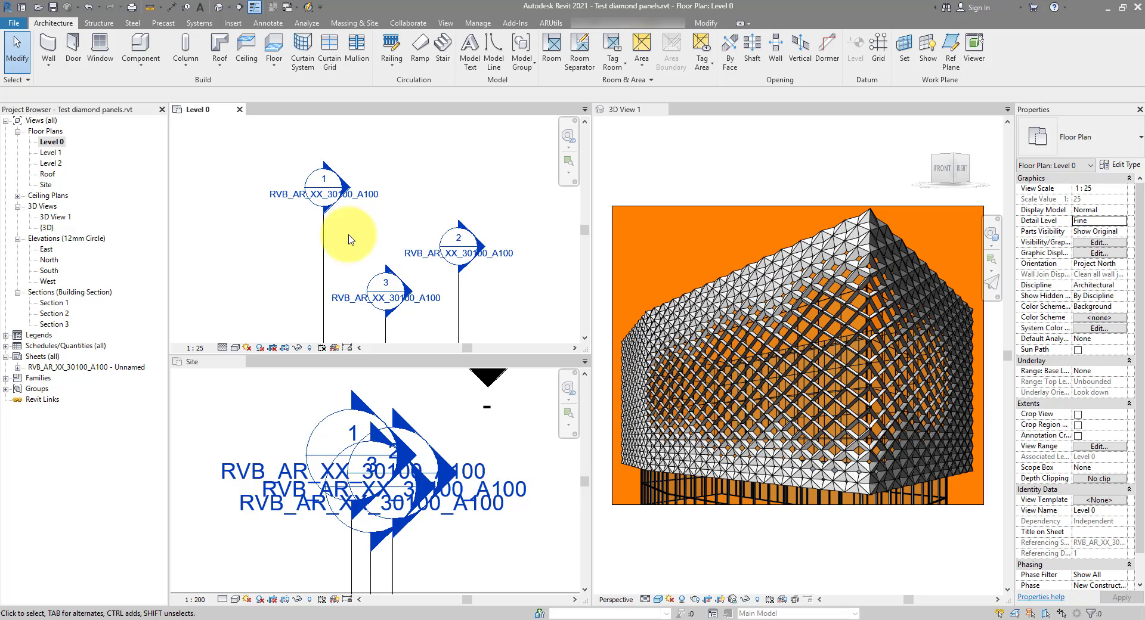
Set the Site plan's scale to 1:500.
left_click(250, 430)
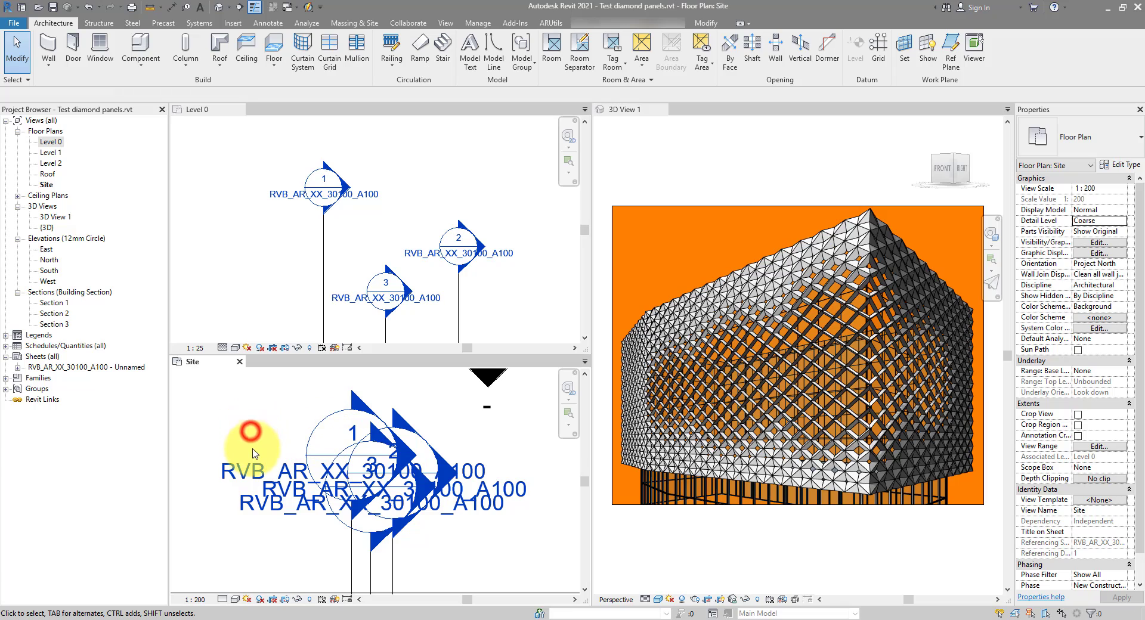
left_click(197, 601)
left_click(212, 545)
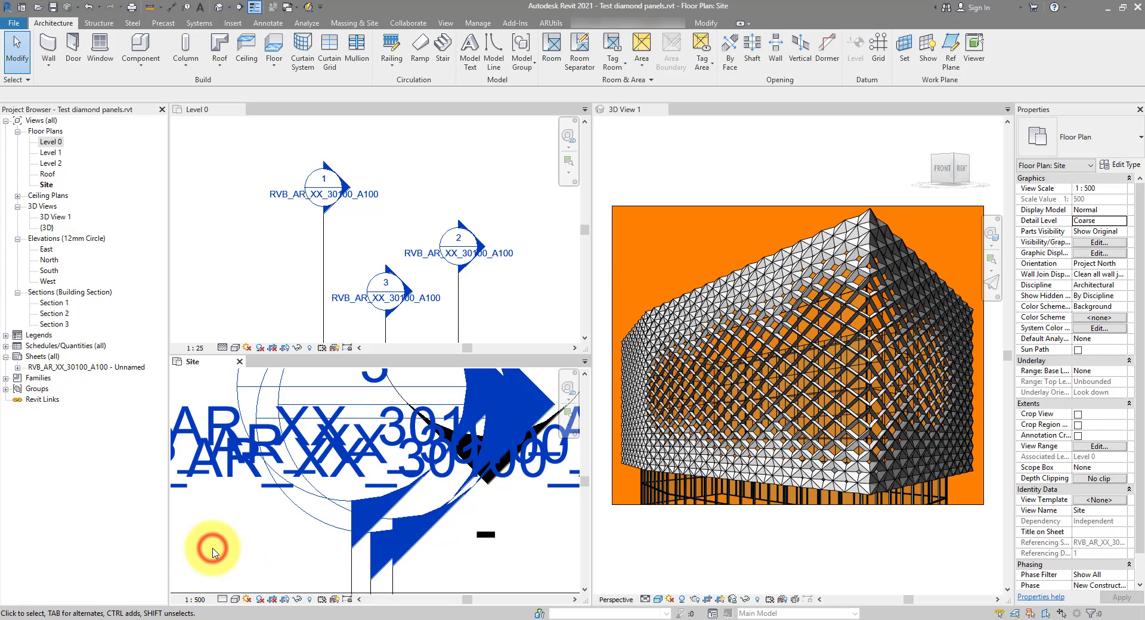
scroll(217, 555, "down", 4)
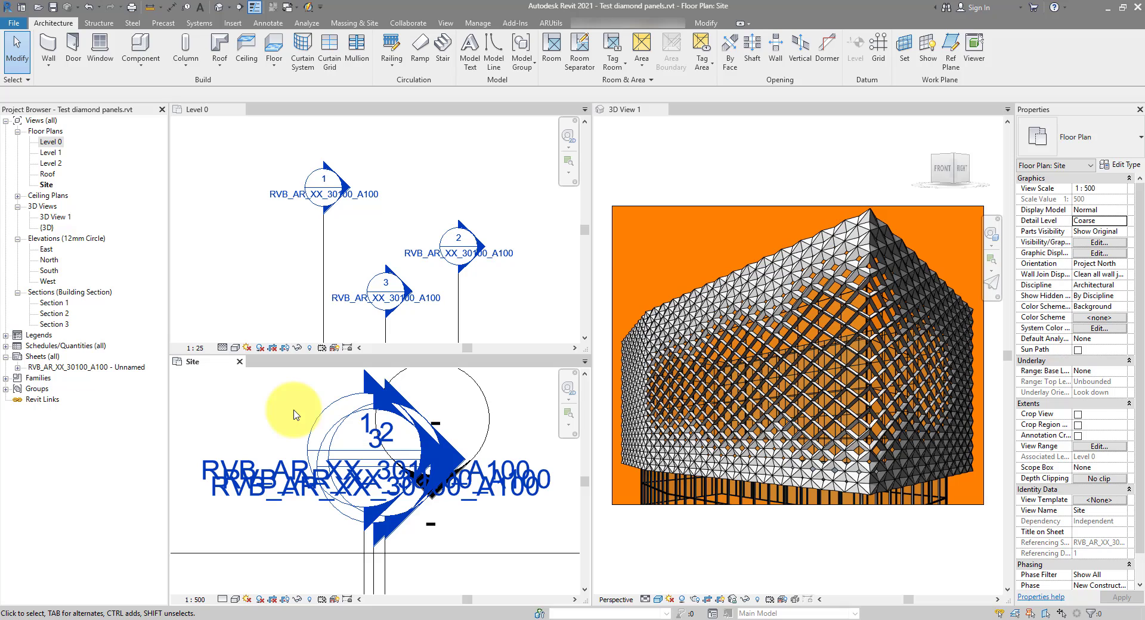
Hide the two selected overlapping section heads in the Site plan view.
left_click_drag(402, 531, 370, 550)
right_click(405, 544)
left_click(507, 336)
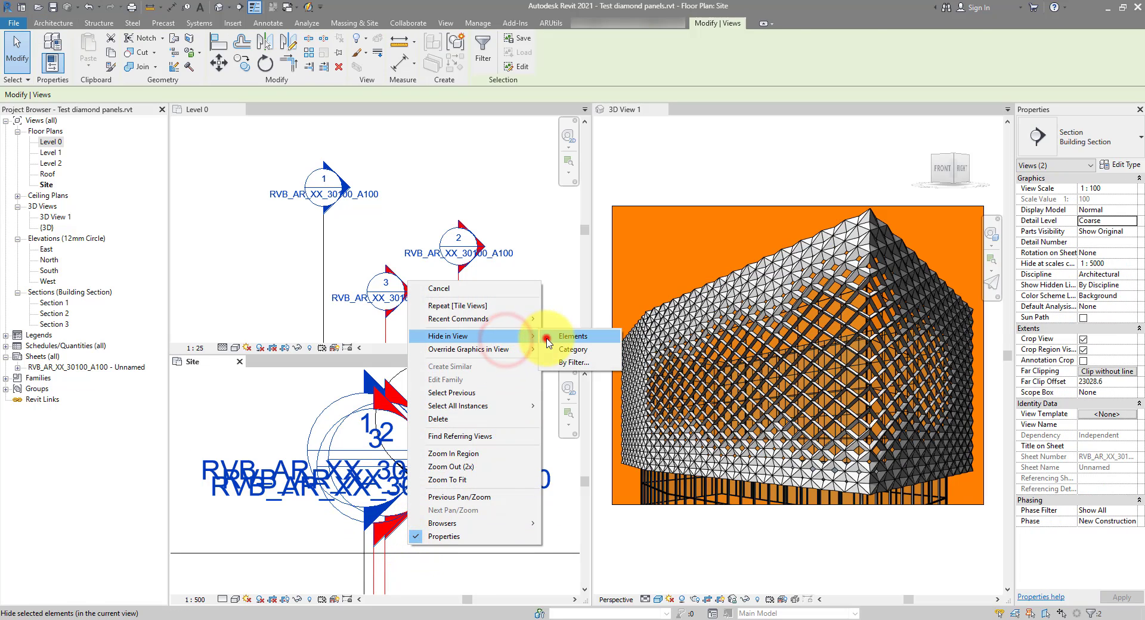
left_click(547, 337)
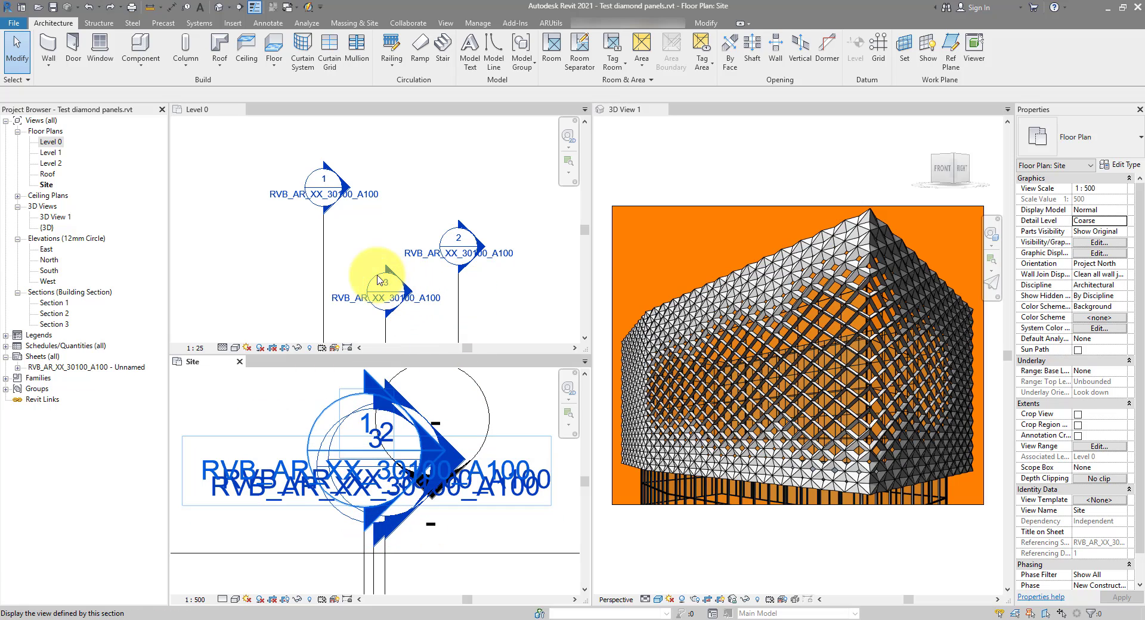
Select sections 2 and 3 in Level 0 and set 'Hide at scales coarser than' to 1:200.
left_click(493, 194)
left_click_drag(547, 248, 379, 319)
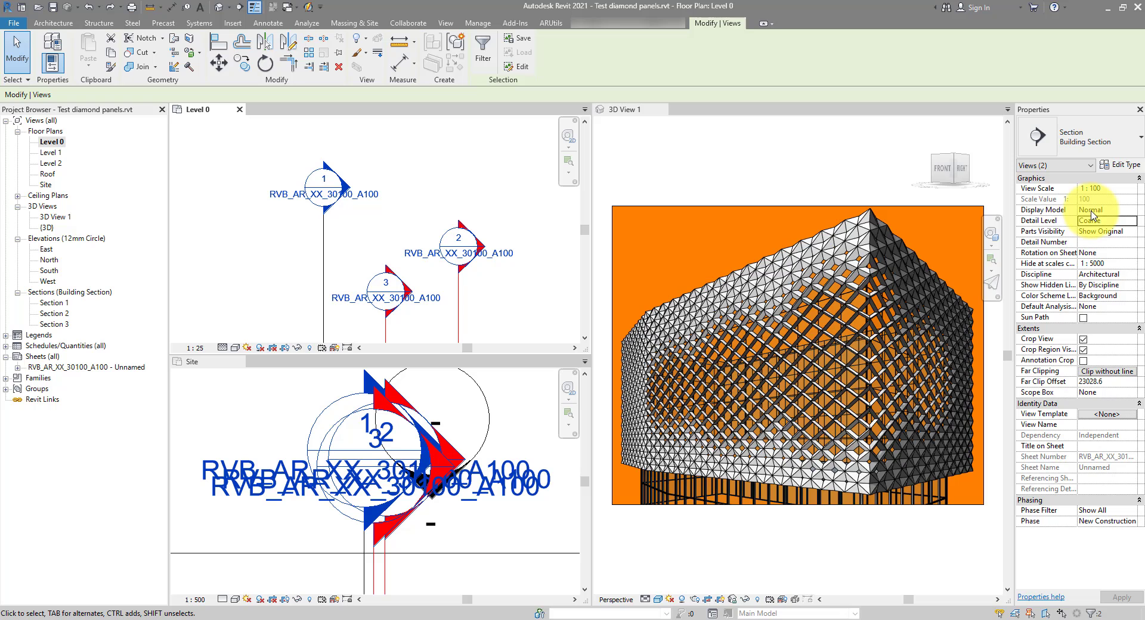
left_click(1011, 203)
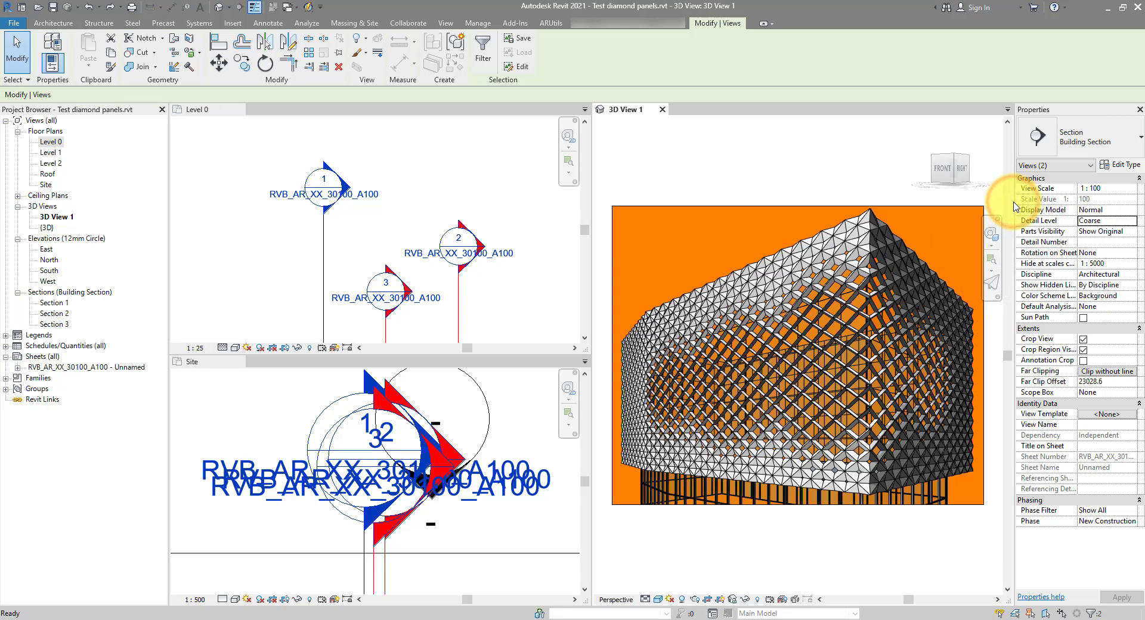
left_click_drag(1013, 206, 911, 208)
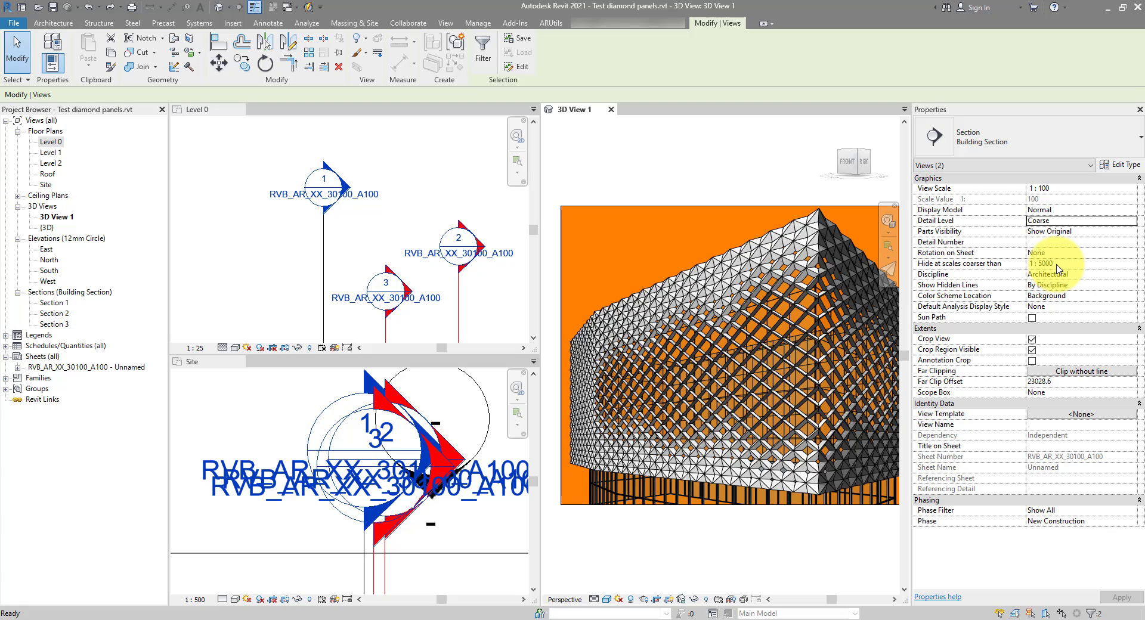
mouse_move(1019, 268)
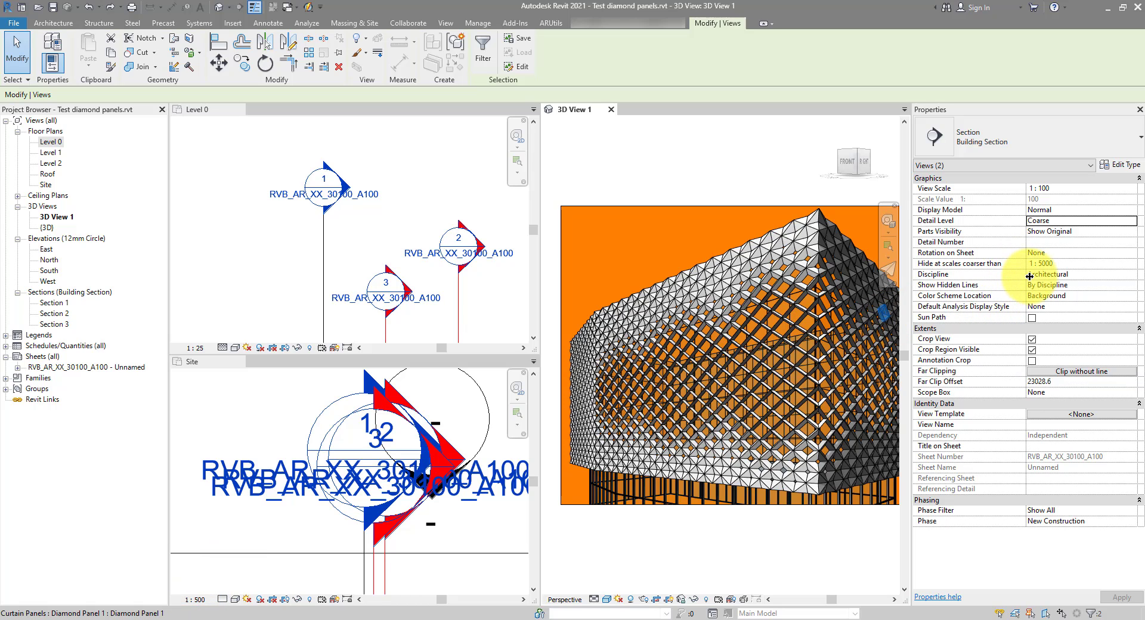
left_click(1128, 263)
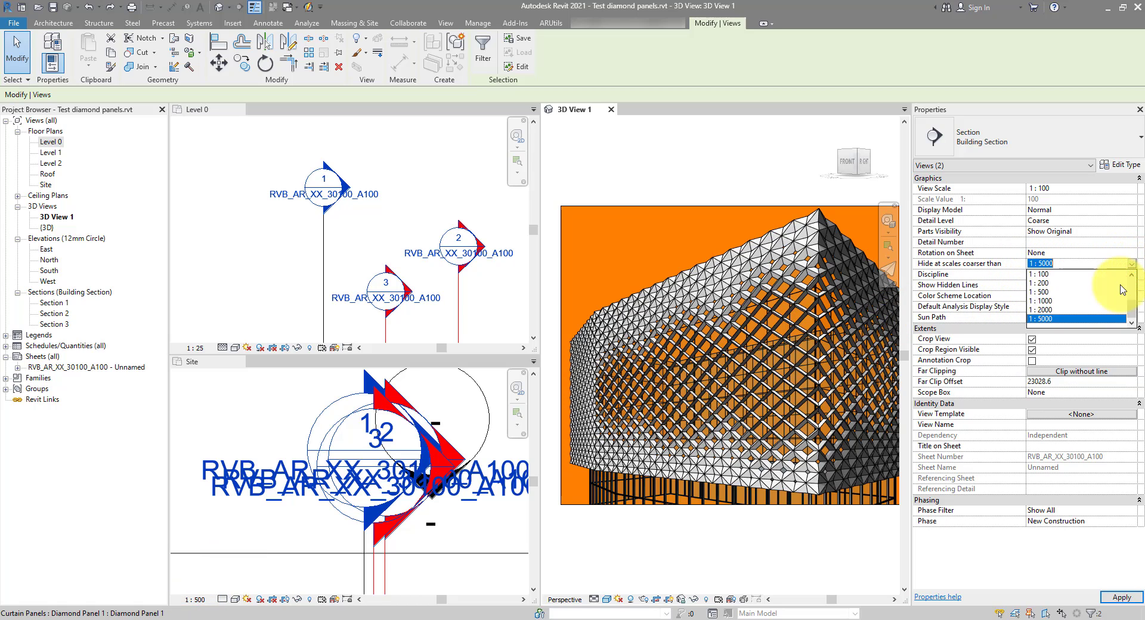
left_click(1049, 285)
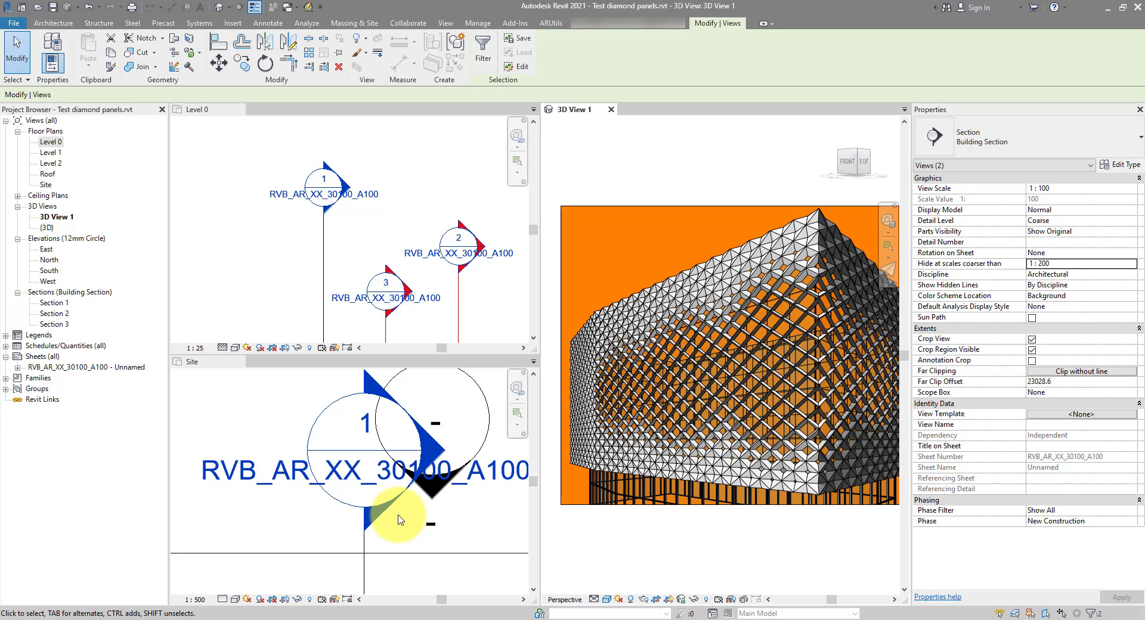
scroll(398, 520, "down", 3)
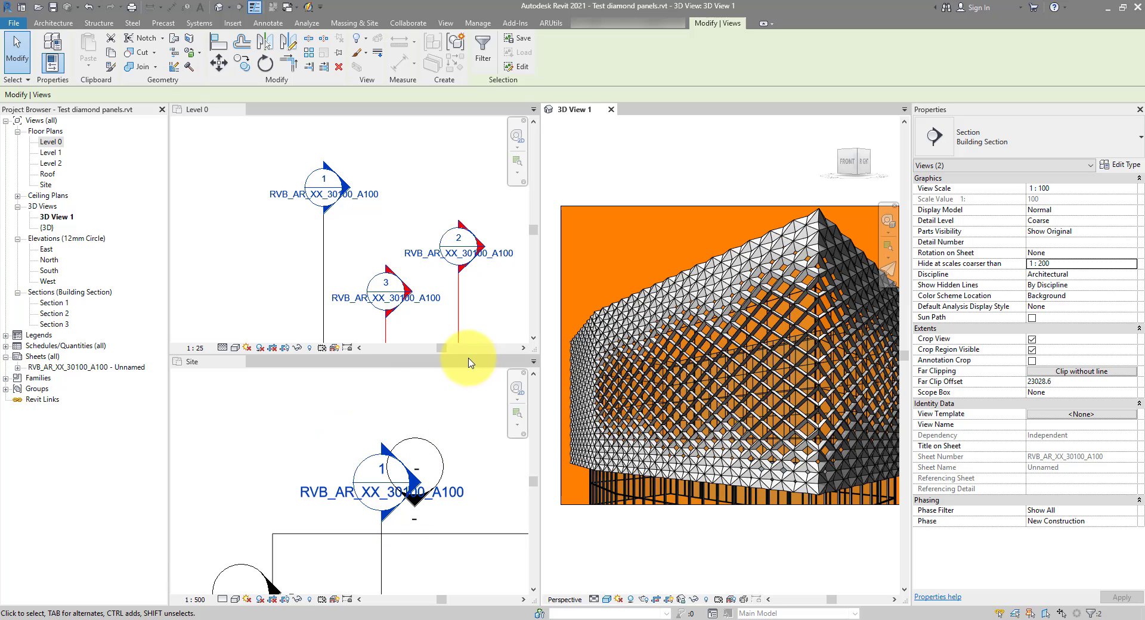
Create a new Roof floor plan with 'Do not duplicate existing views' unchecked.
left_click(445, 23)
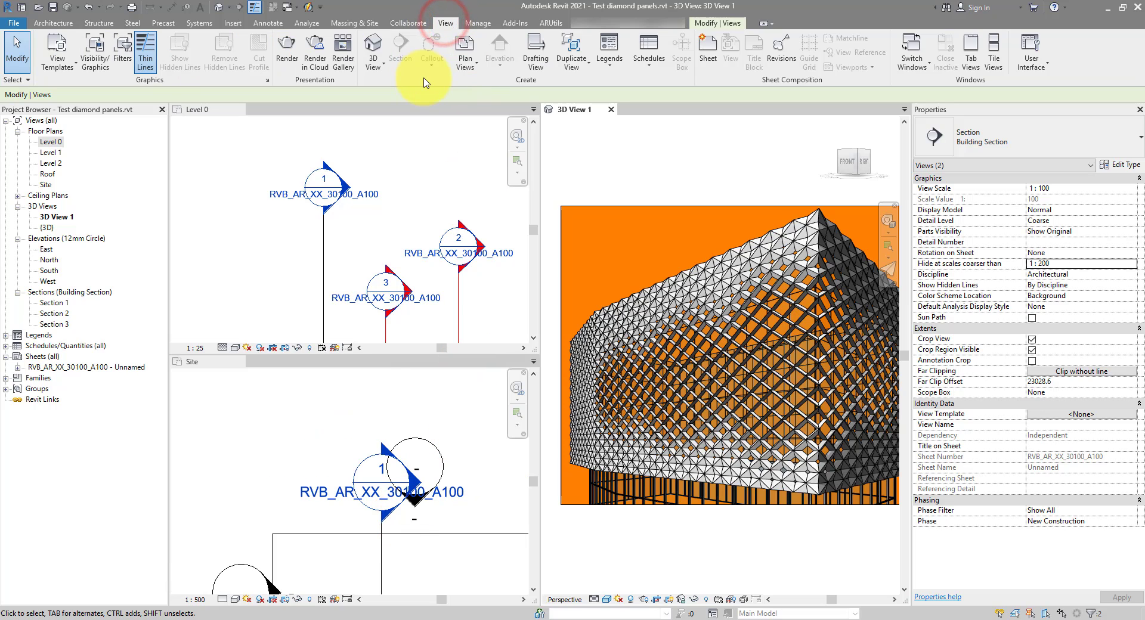
left_click(465, 58)
left_click(474, 95)
left_click(501, 409)
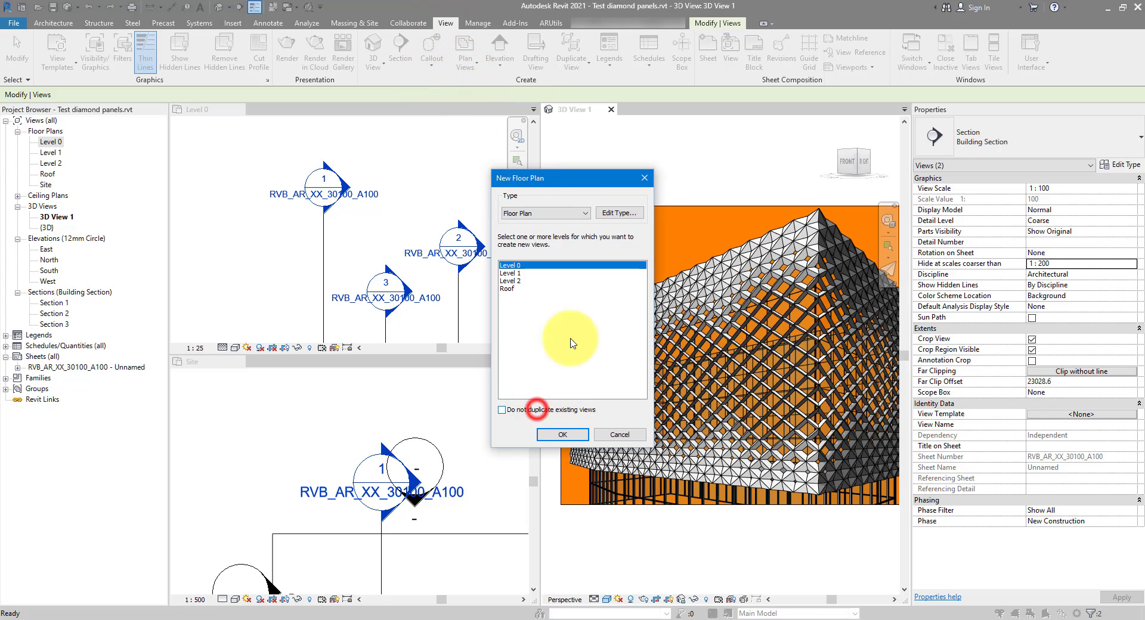
left_click(508, 289)
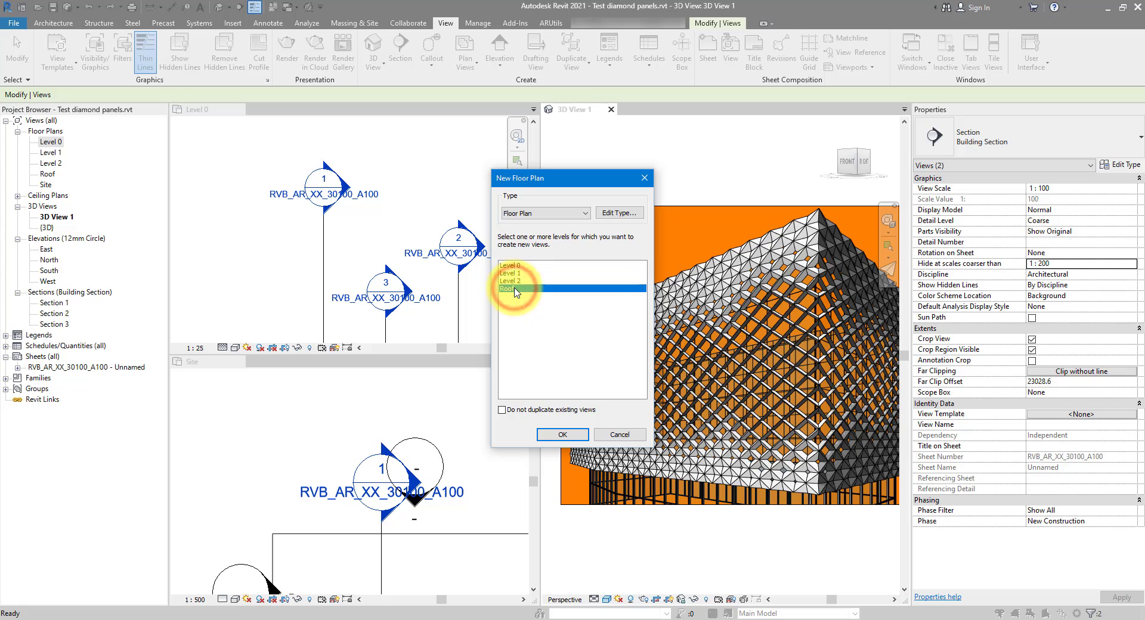
left_click(562, 435)
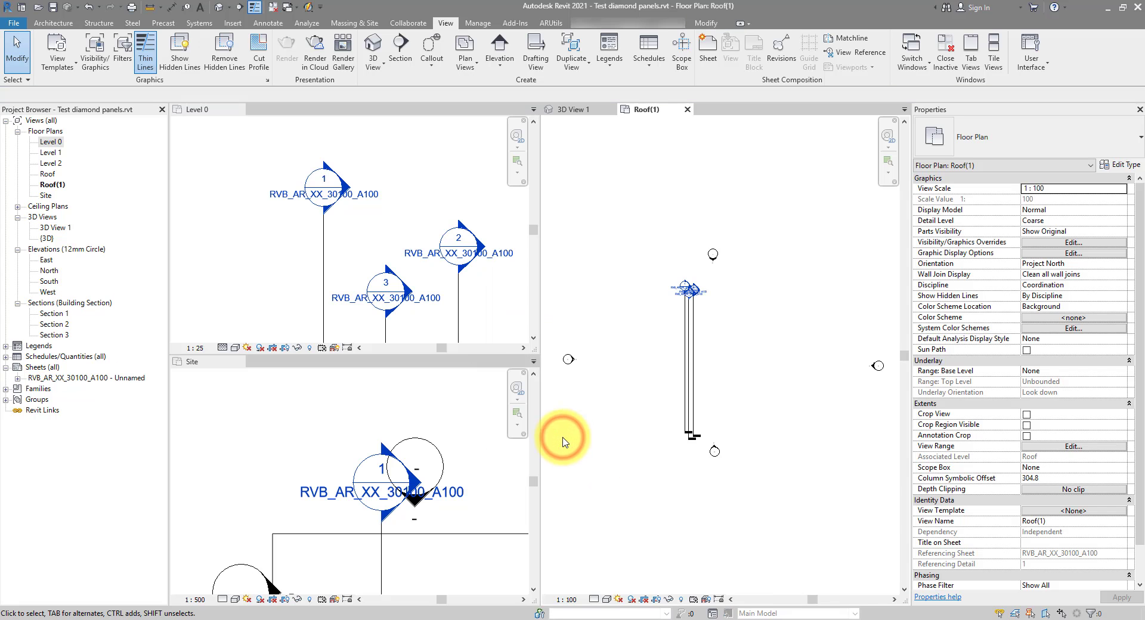
Set the Roof(1) plan to 1:500 and check that only one section head shows.
scroll(703, 301, "up", 5)
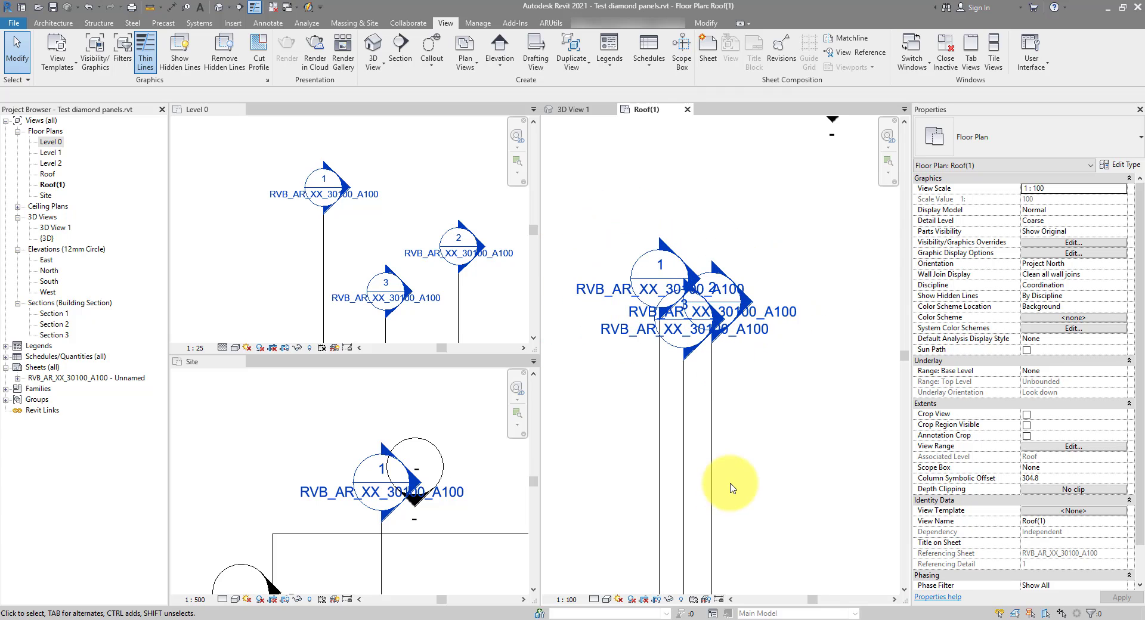
left_click(570, 599)
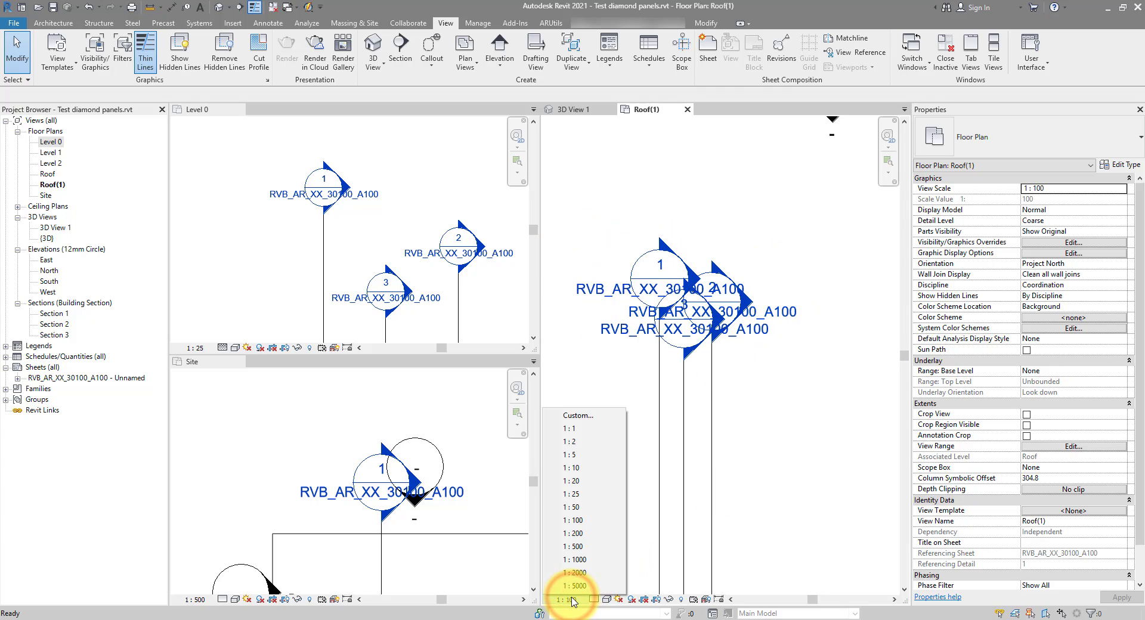
left_click(581, 547)
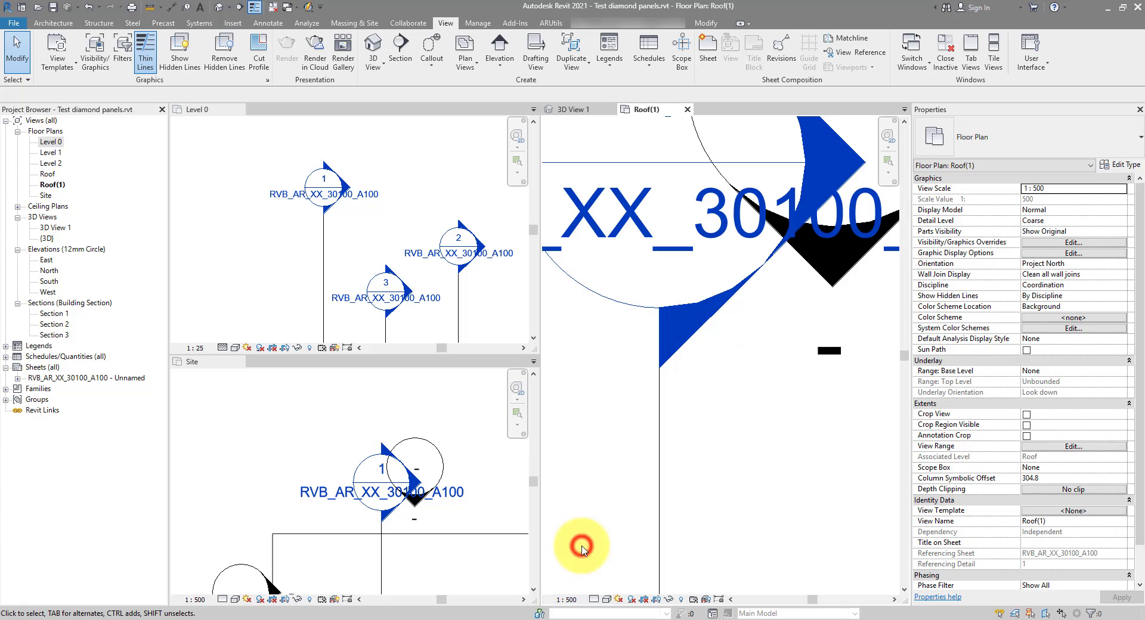
middle_click_drag(663, 456, 711, 426)
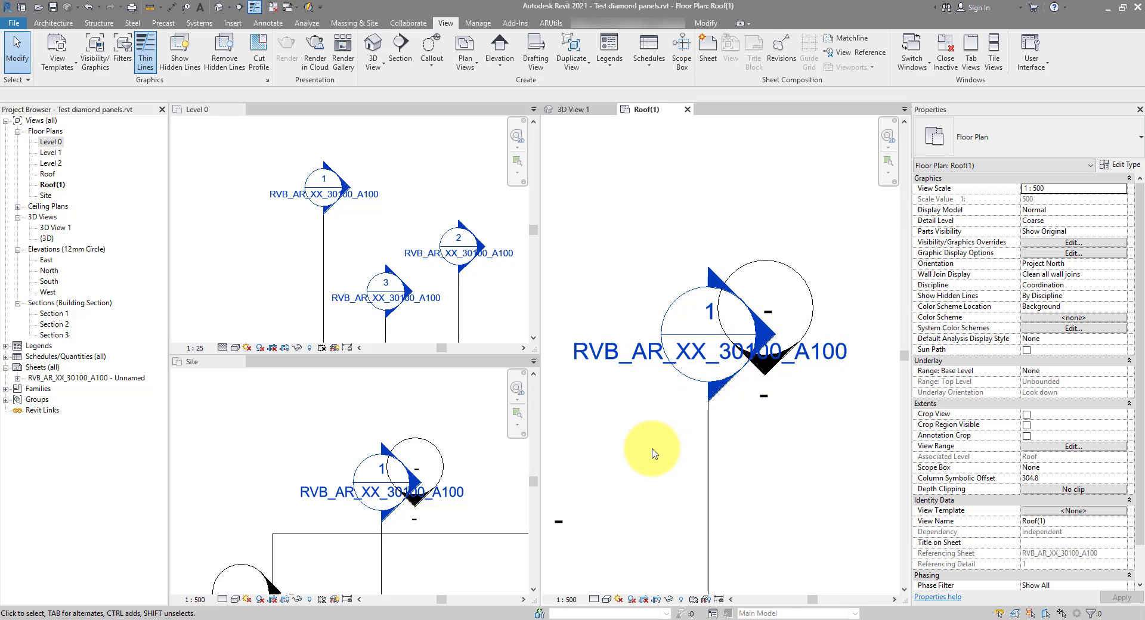
Set the Roof(1) plan to 1:10 so all three section heads appear.
left_click(569, 600)
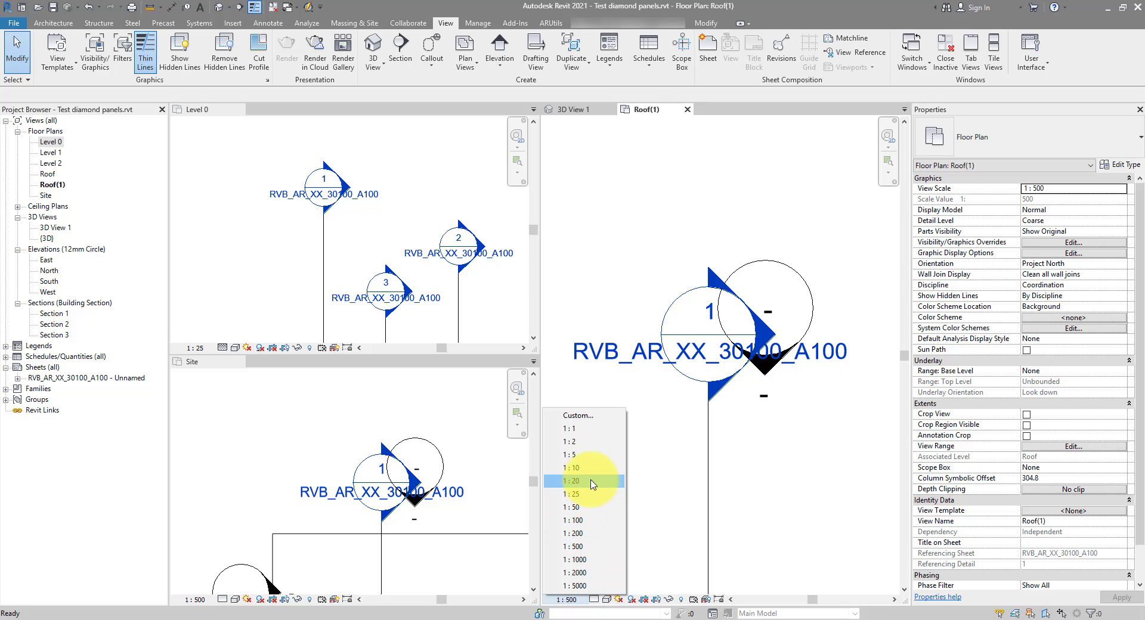
left_click(588, 469)
scroll(733, 439, "up", 5)
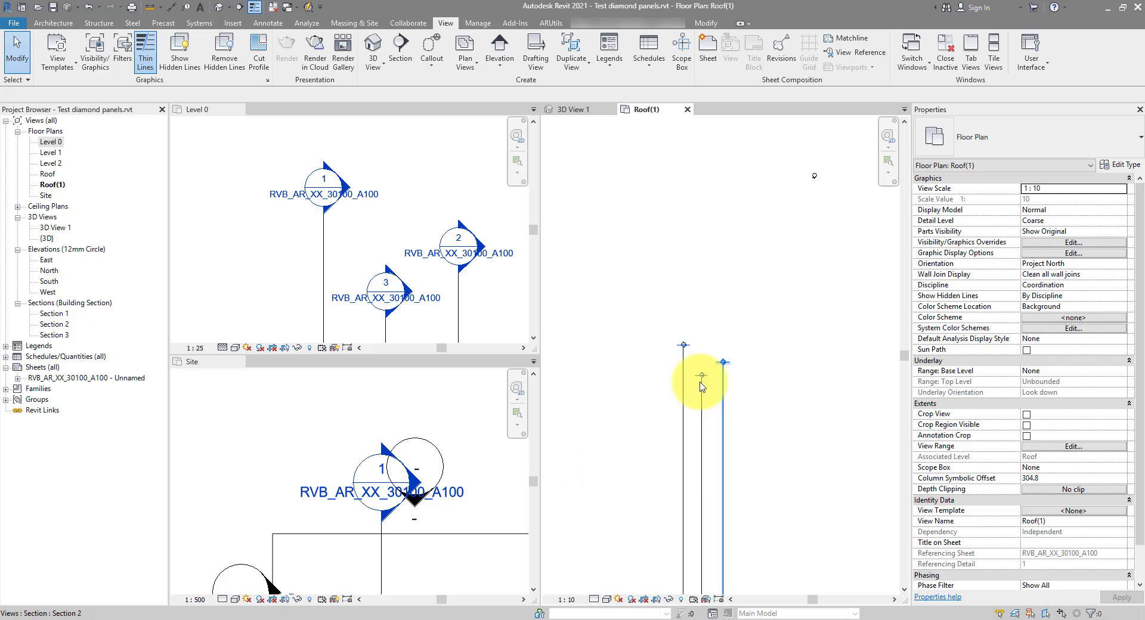
scroll(738, 330, "up", 1)
middle_click_drag(736, 340, 735, 347)
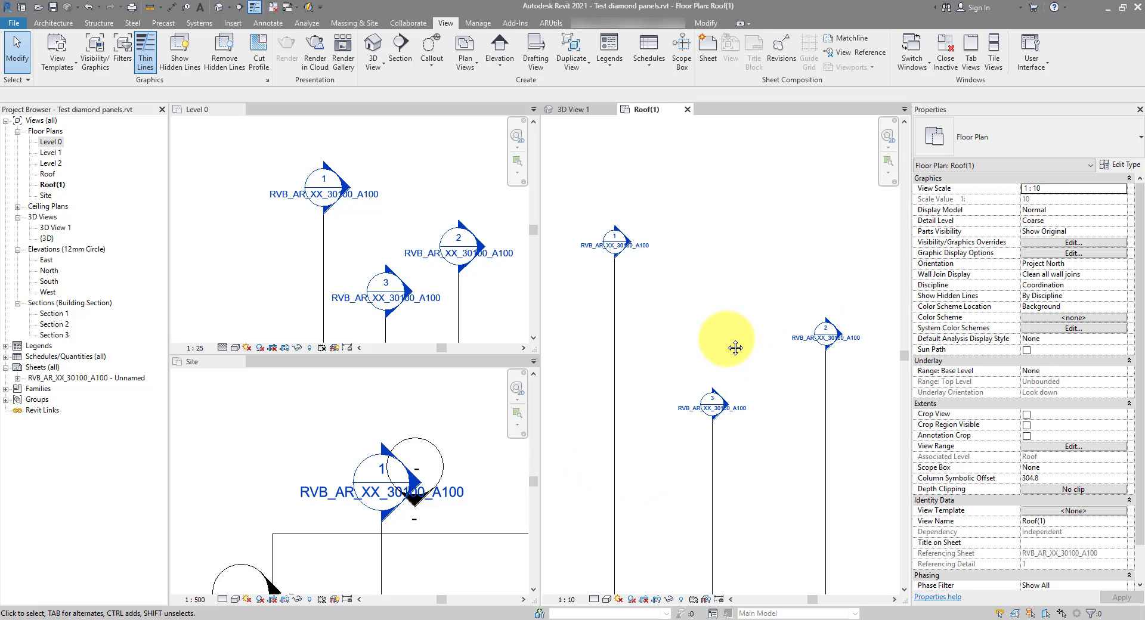
Close the Roof(1) plan and widen 3D View 1 by moving the splitter left.
left_click(686, 109)
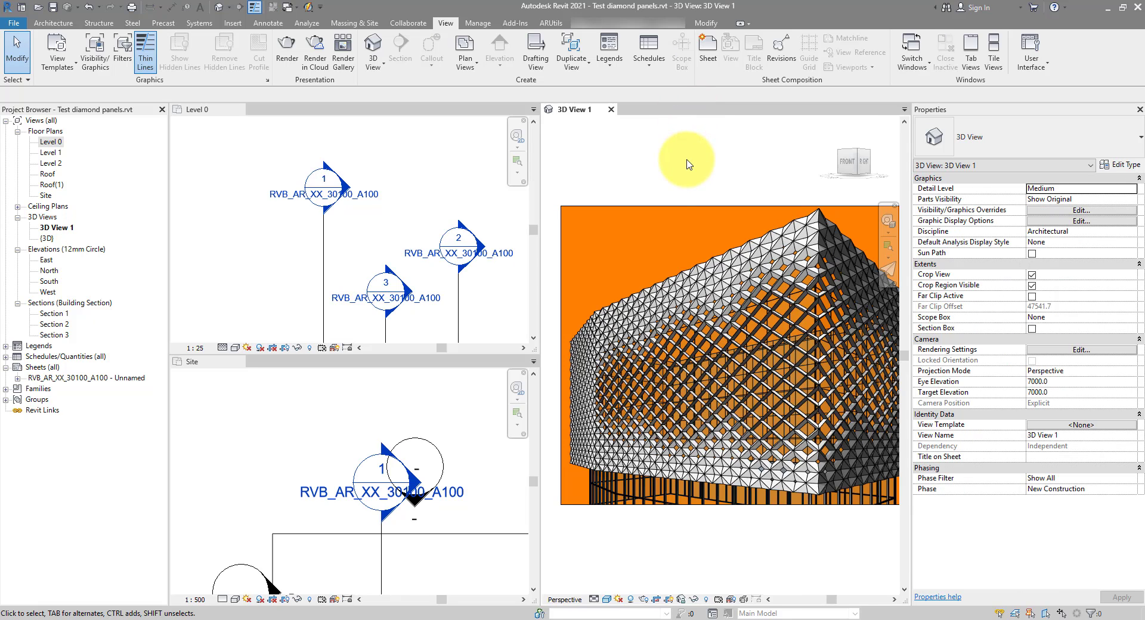
left_click_drag(539, 163, 459, 163)
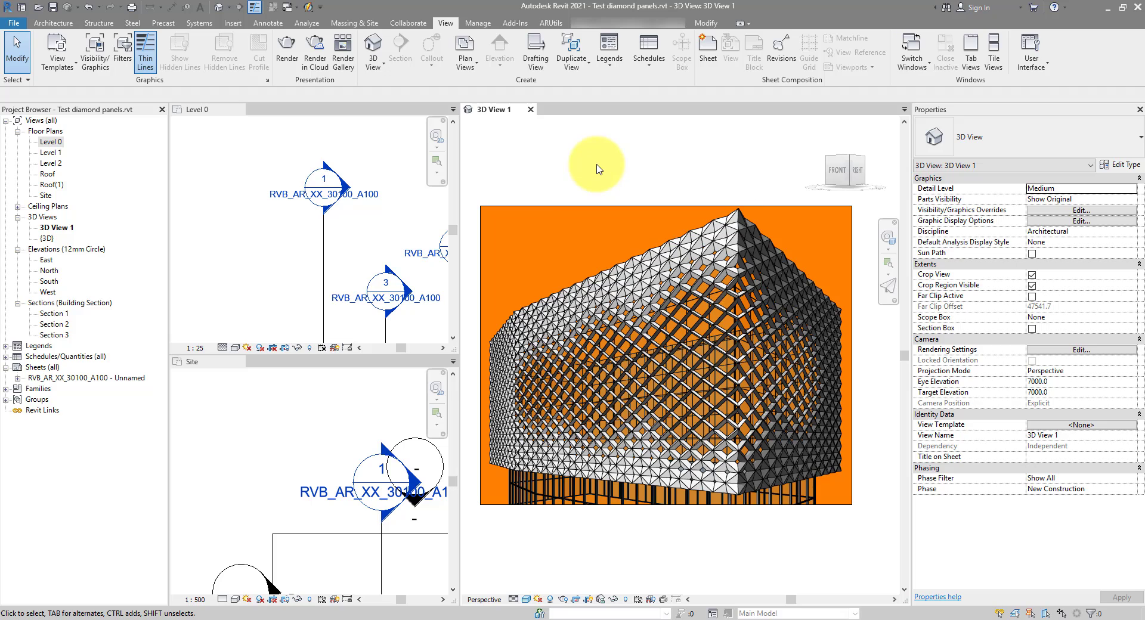